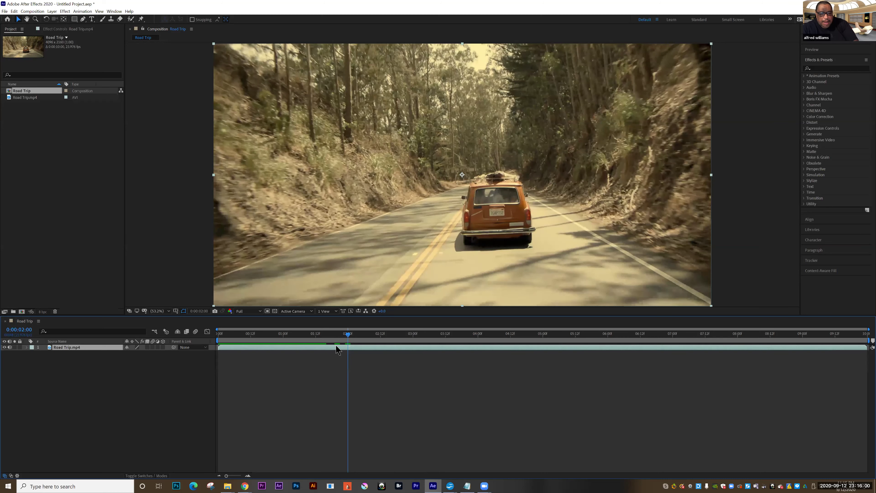
- Try a freeze frame on the Road Trip.mp4 layer at 0:00:02:00, preview it from the start, and undo it
right_click(337, 346)
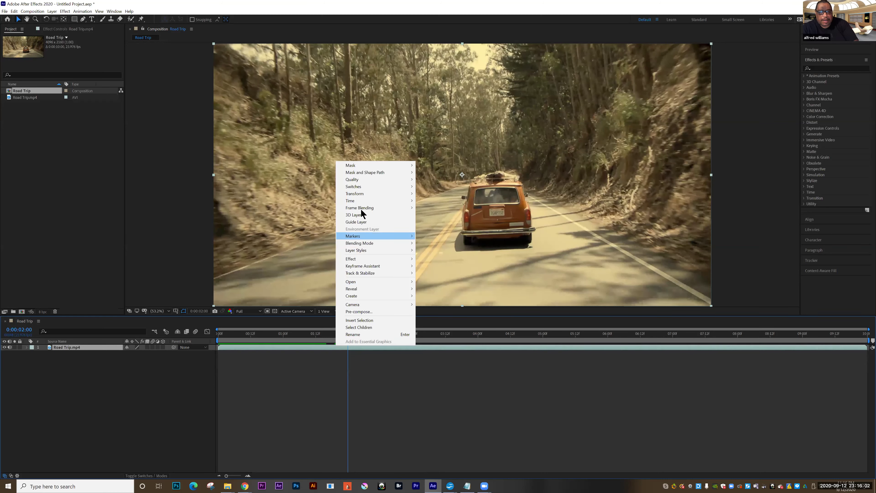
mouse_move(361, 202)
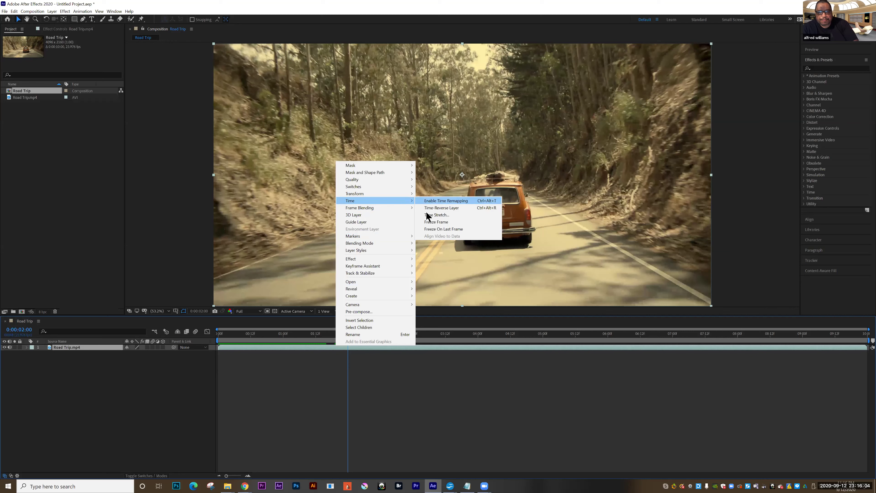
click(428, 223)
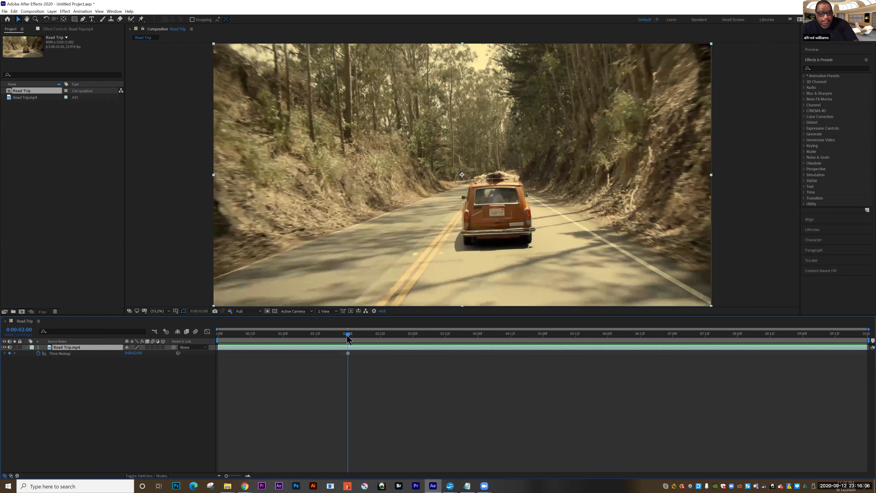
key(Home)
key(space)
key(space)
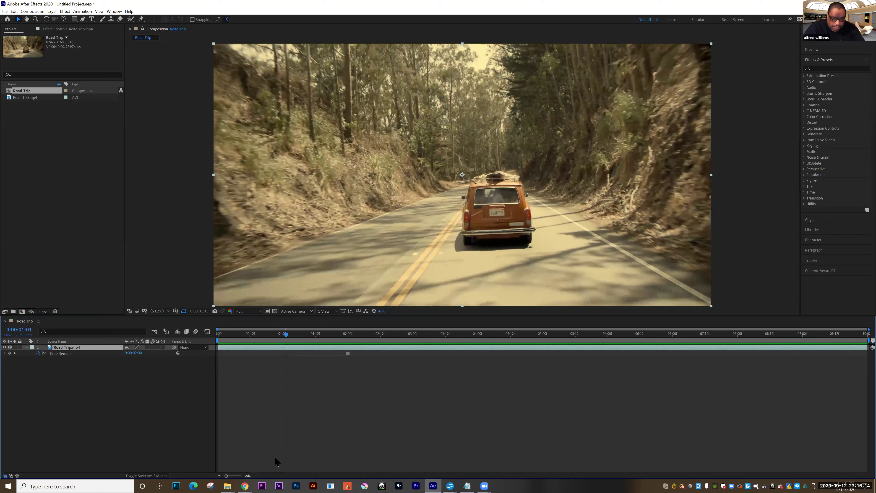
key(ctrl+z)
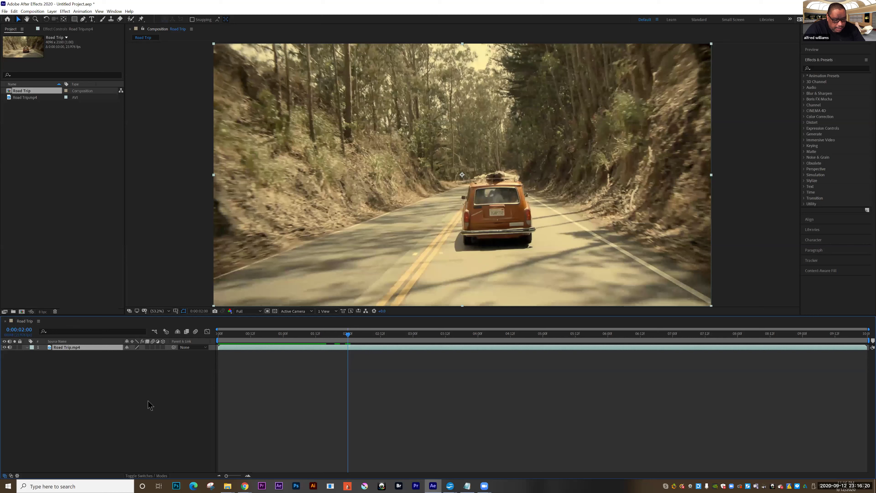
- Duplicate the Road Trip.mp4 layer and apply a freeze frame to the upper copy at 0:00:02:00, trimming its start to that time
key(ctrl+d)
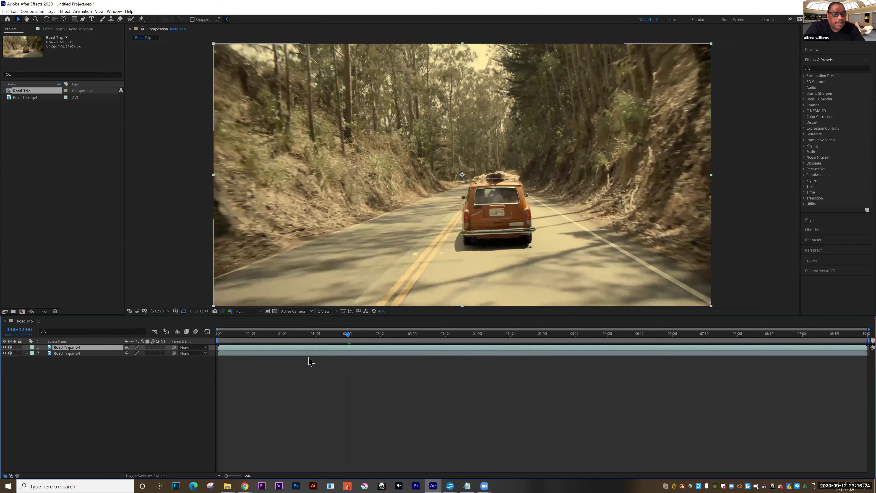
right_click(327, 347)
mouse_move(340, 196)
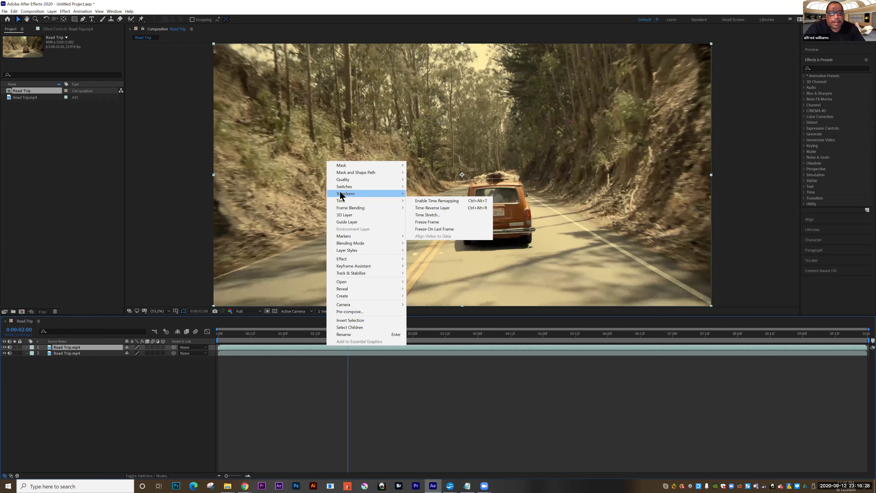
mouse_move(390, 201)
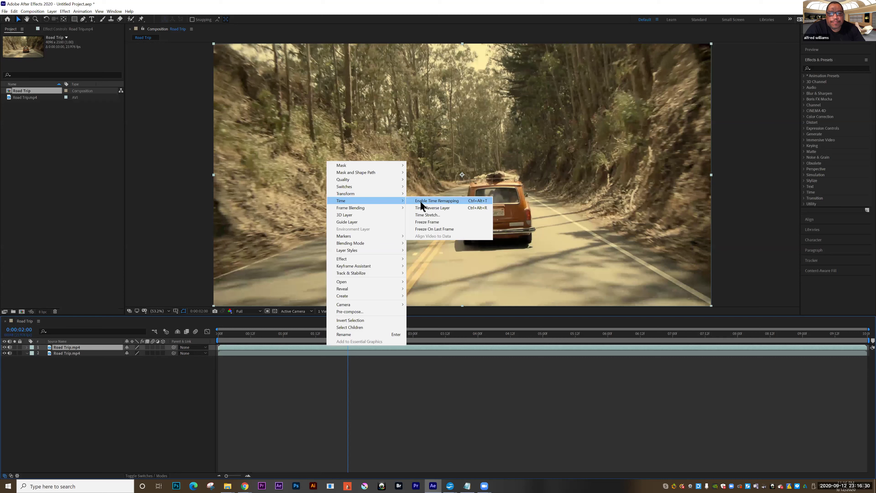
click(423, 223)
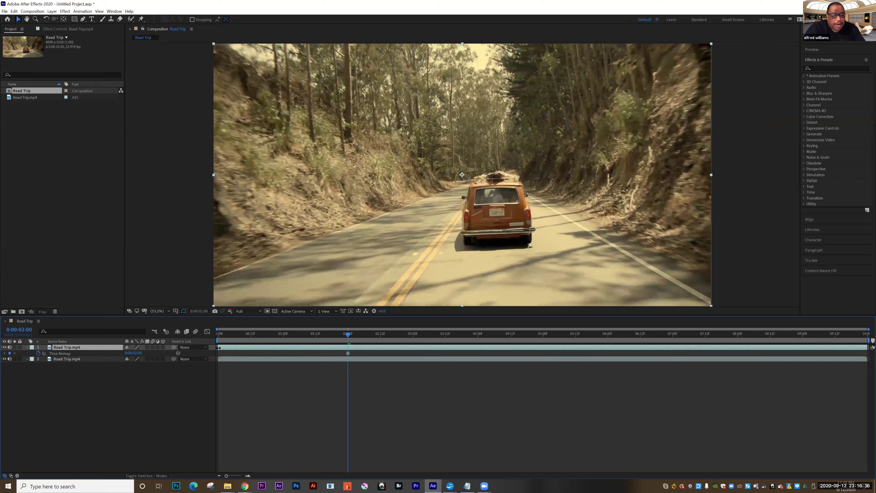
drag(234, 346, 213, 350)
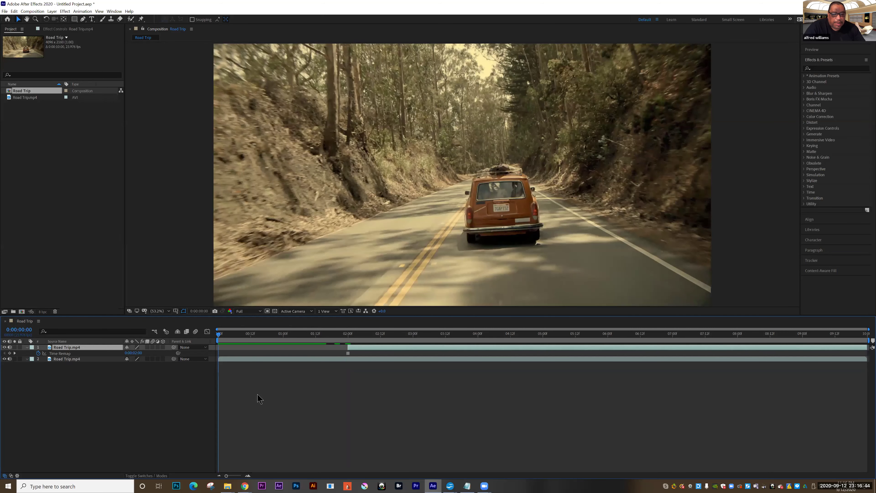
- Preview the composition from the start and delete the frozen upper copy of the layer
key(space)
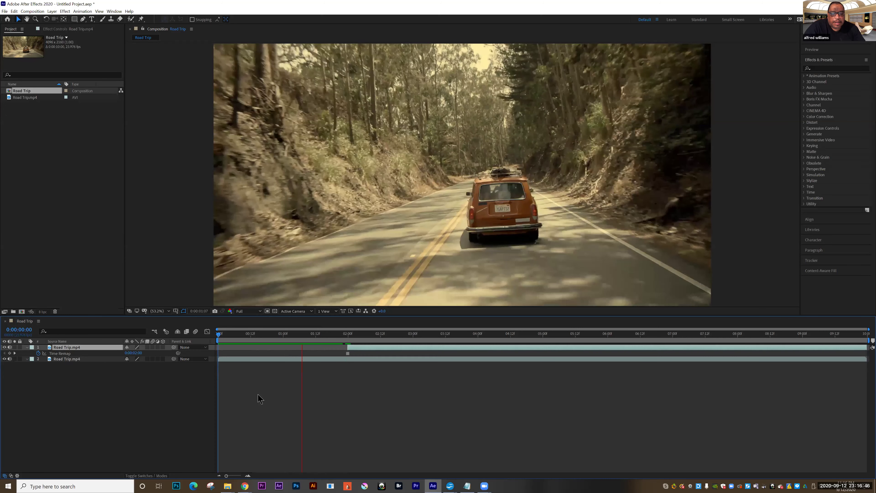
key(space)
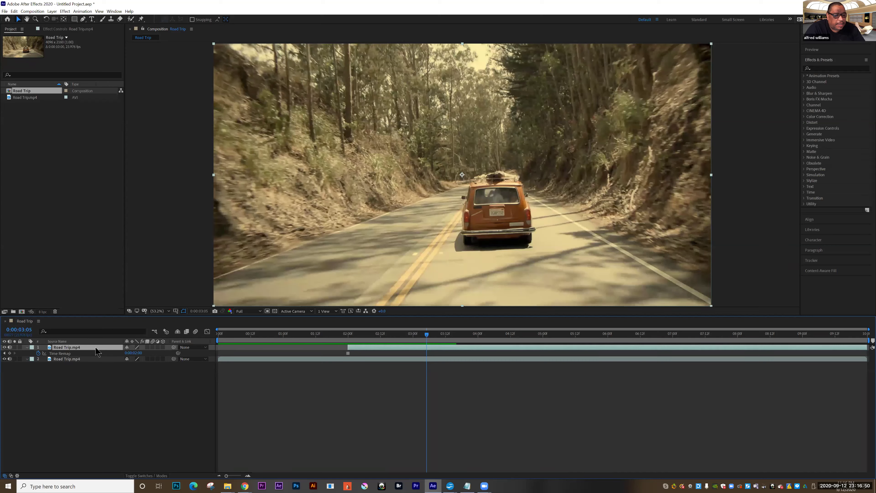
key(Delete)
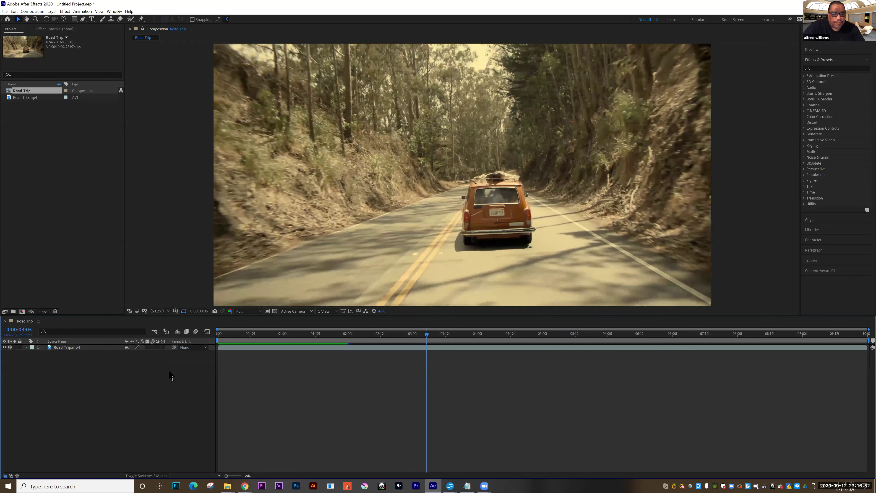
- Apply Time-Reverse Layer to the remaining Road Trip.mp4 layer
drag(426, 338, 300, 342)
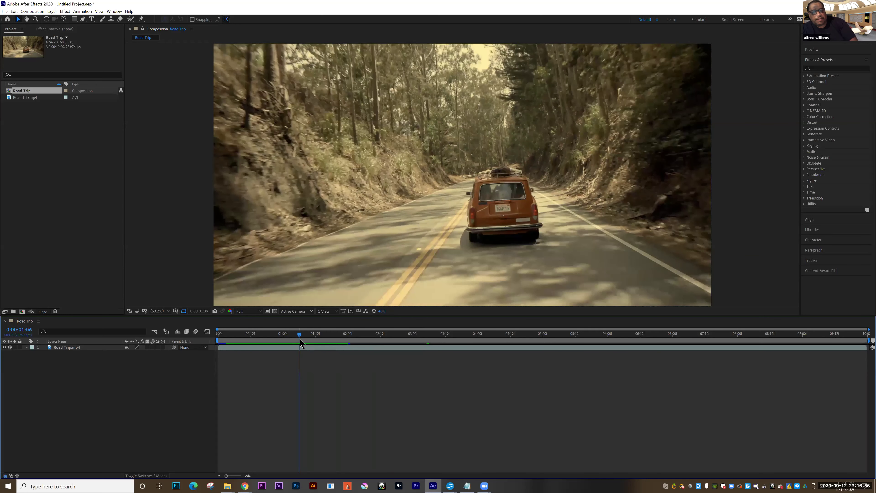
right_click(385, 348)
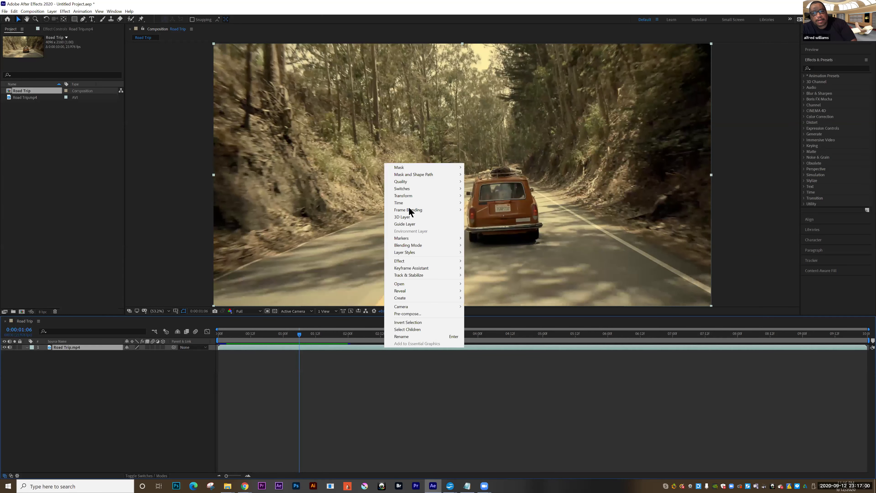
mouse_move(412, 203)
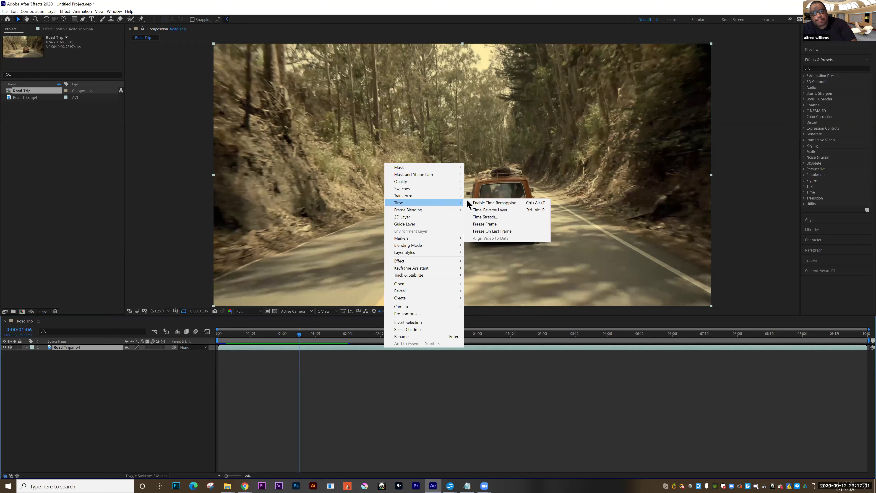
click(484, 212)
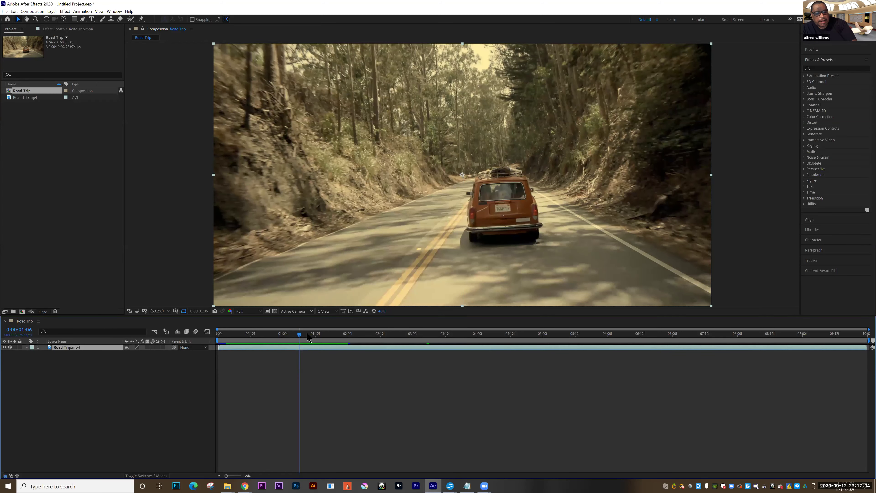
- Preview the reversed layer from the start of the composition and undo the time reversal
drag(300, 337, 209, 342)
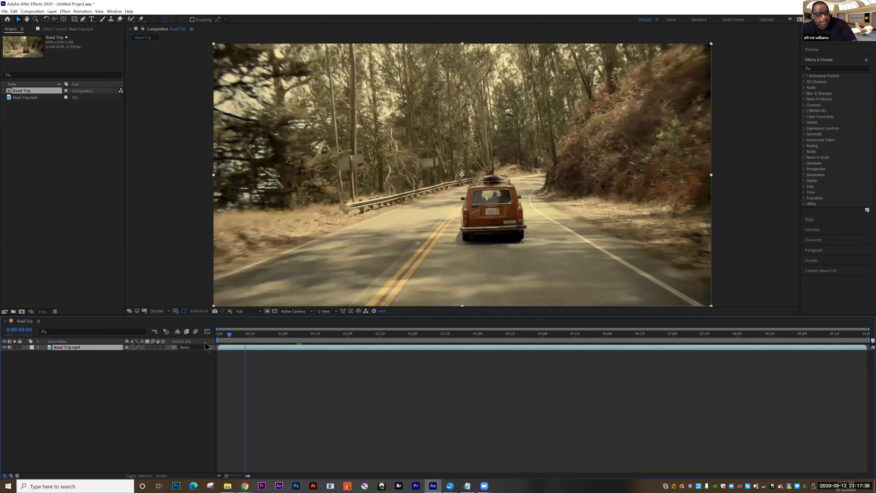
click(256, 387)
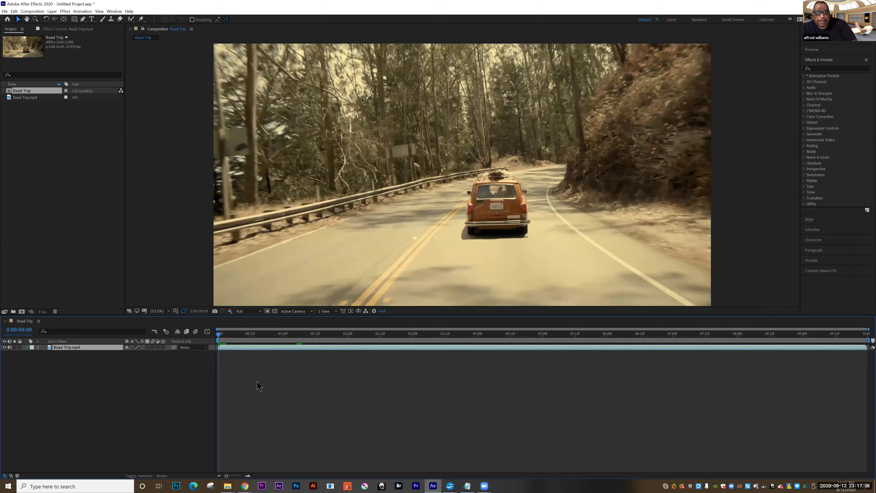
key(space)
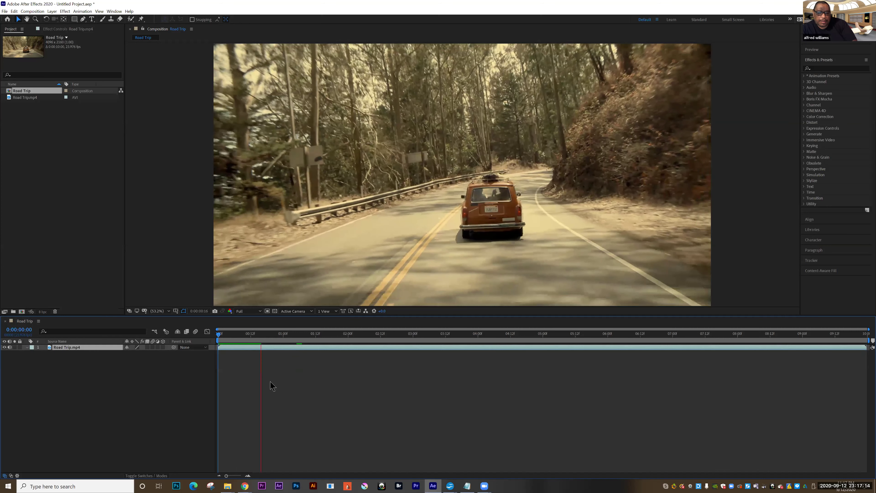
key(space)
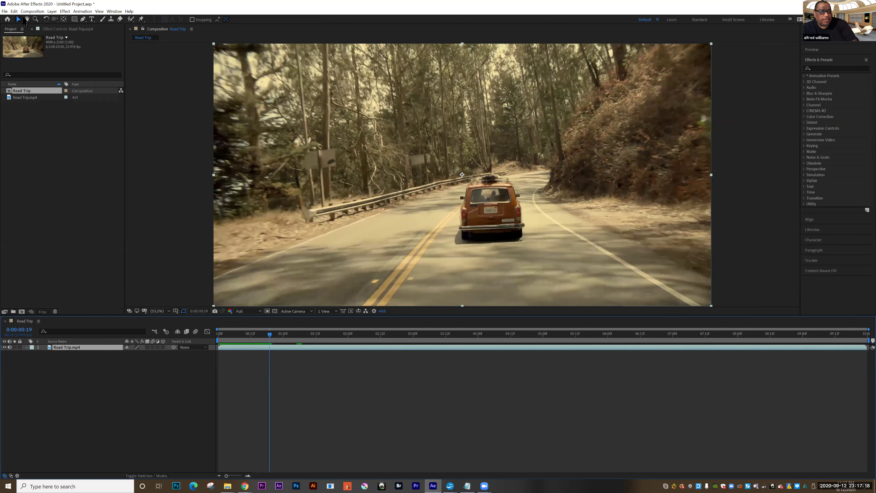
click(14, 11)
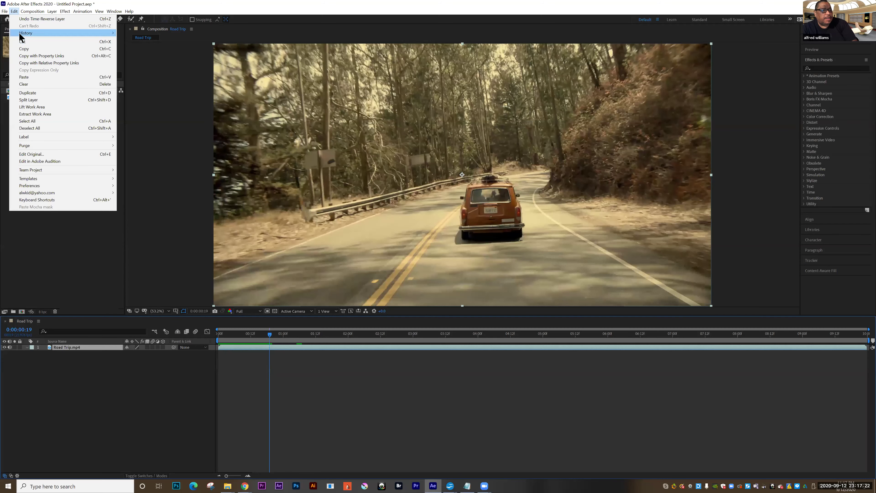
click(247, 288)
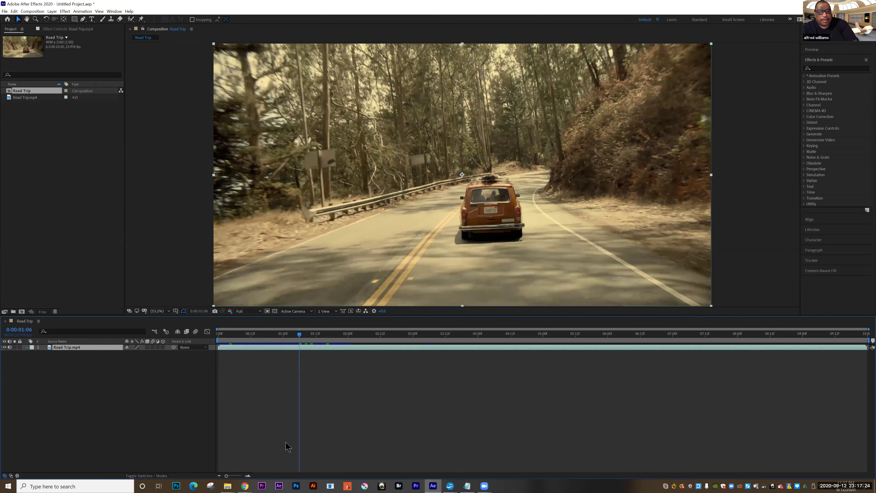
- Enable time remapping on the Road Trip.mp4 layer and move its last Time Remap keyframe to about 0:00:04:12
right_click(356, 351)
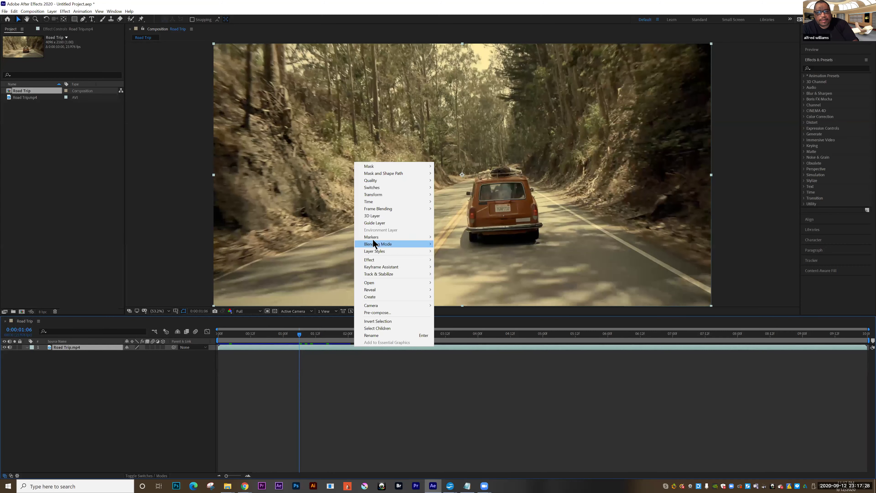
mouse_move(371, 202)
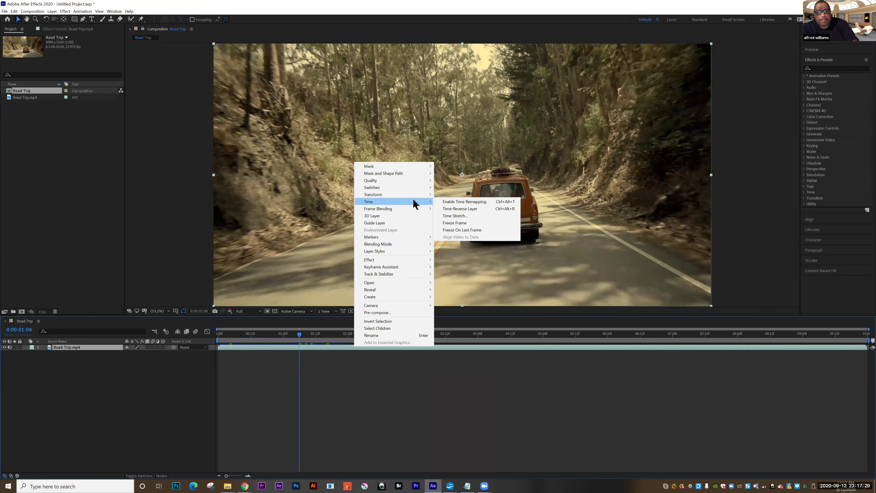
click(455, 204)
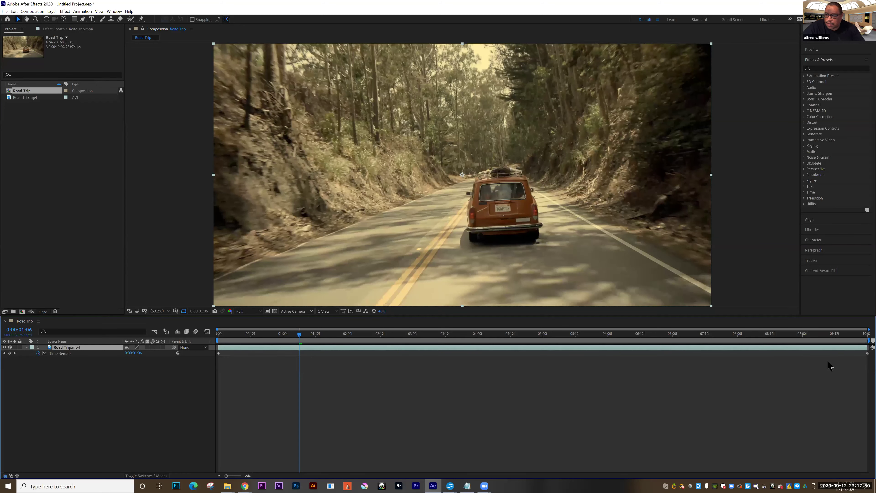
drag(868, 353, 508, 359)
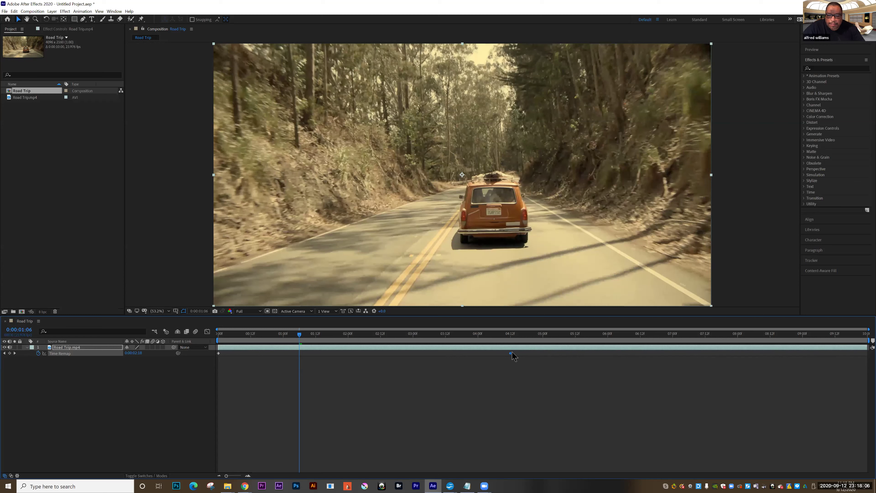
- Preview the sped-up clip from the start of the composition and stop playback at 0:00:02:03
drag(299, 335, 206, 344)
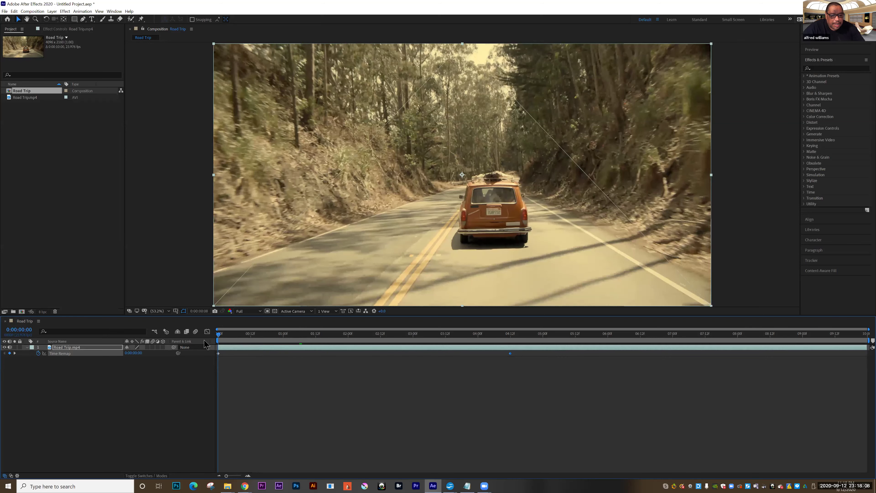
click(297, 371)
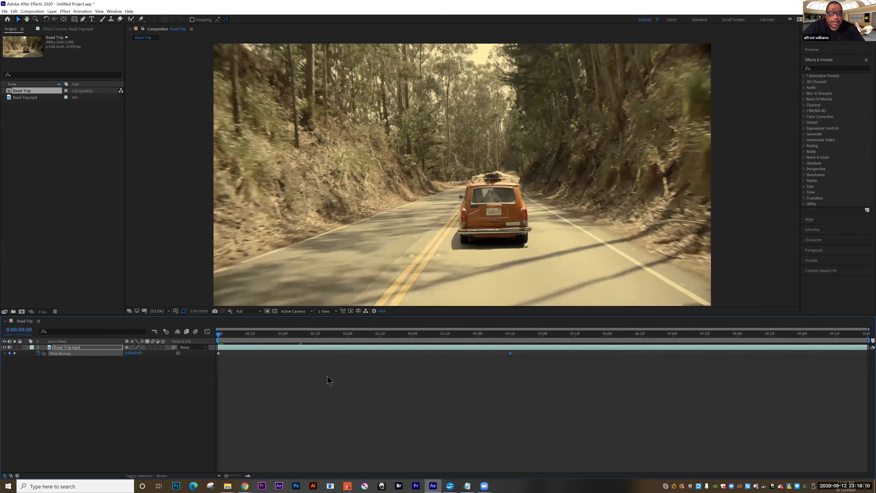
key(space)
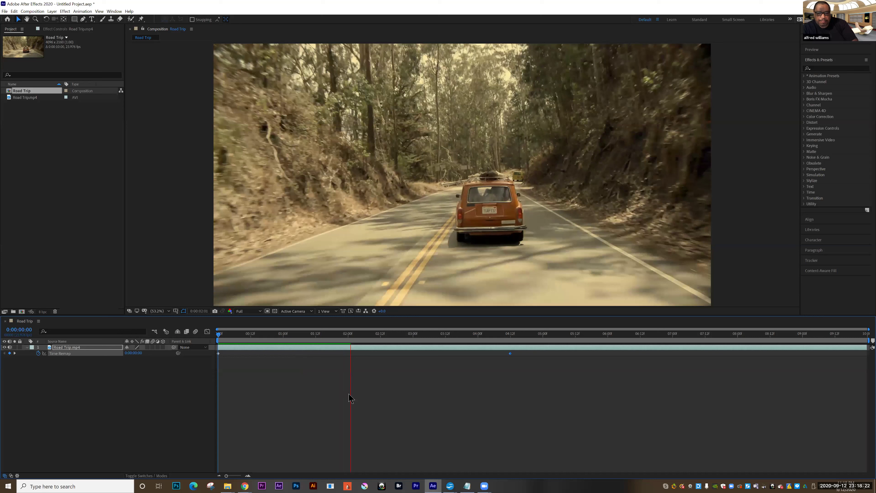
key(space)
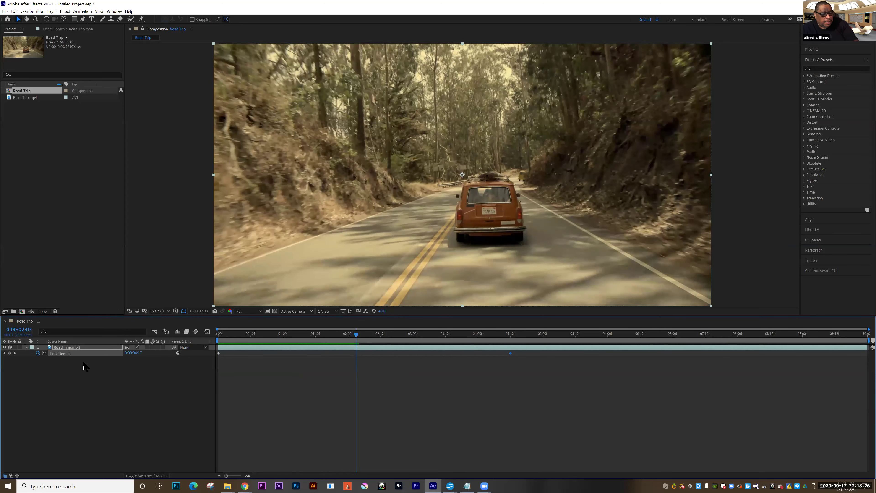
- Add a Time Remap keyframe at 0:00:02:03 and paste a copy of it at 0:00:03:00
click(10, 353)
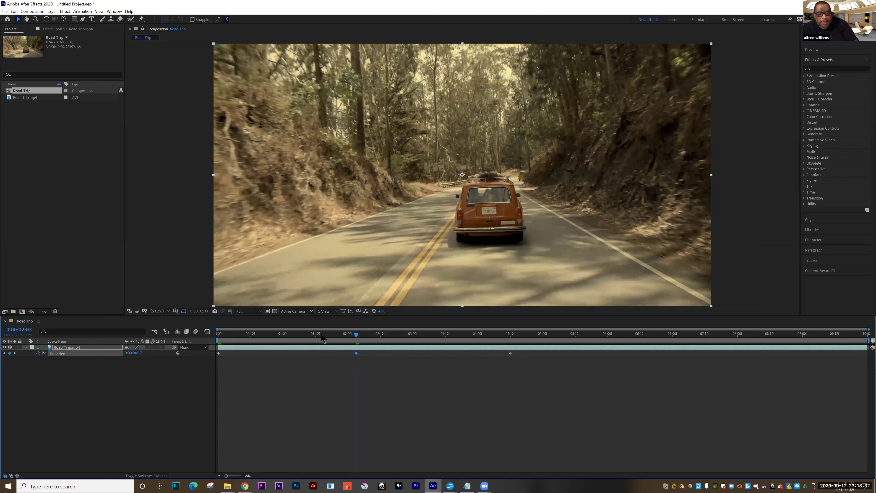
click(415, 338)
key(Page_Up)
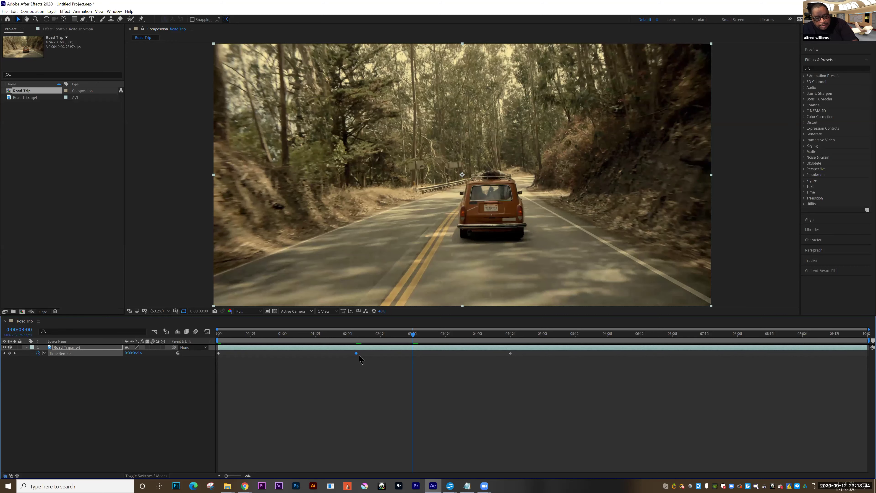
key(ctrl+v)
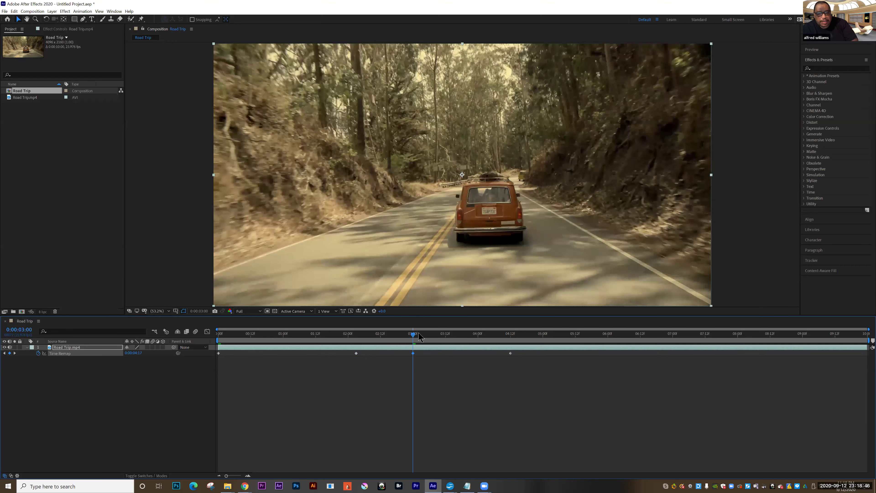
- Play the clip from the start to check the hold between the middle keyframes, scrub the timeline, and return to the first frame
drag(415, 338, 259, 341)
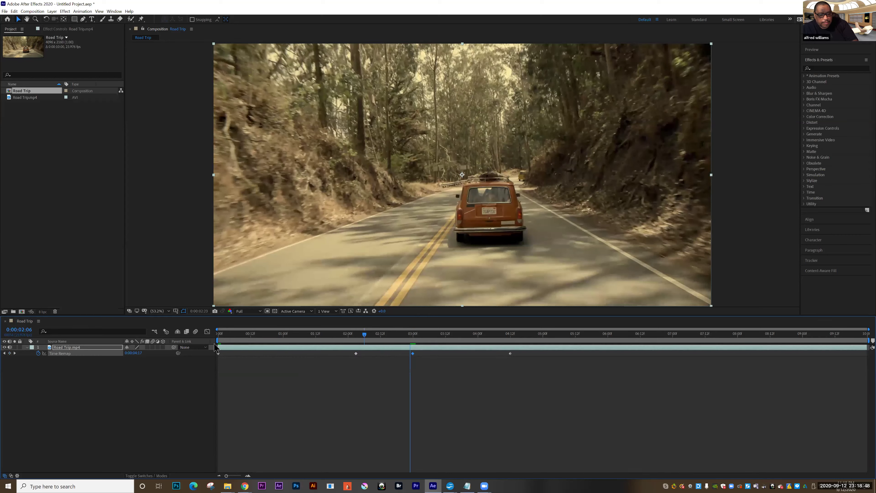
key(space)
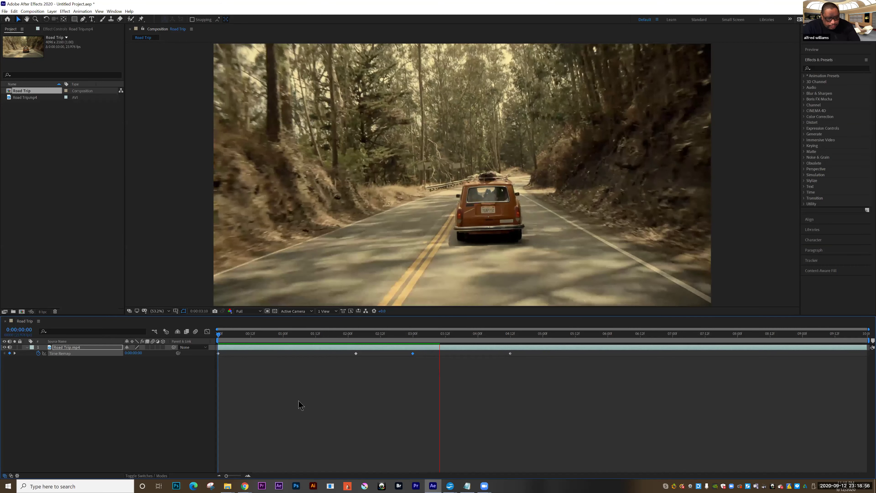
key(space)
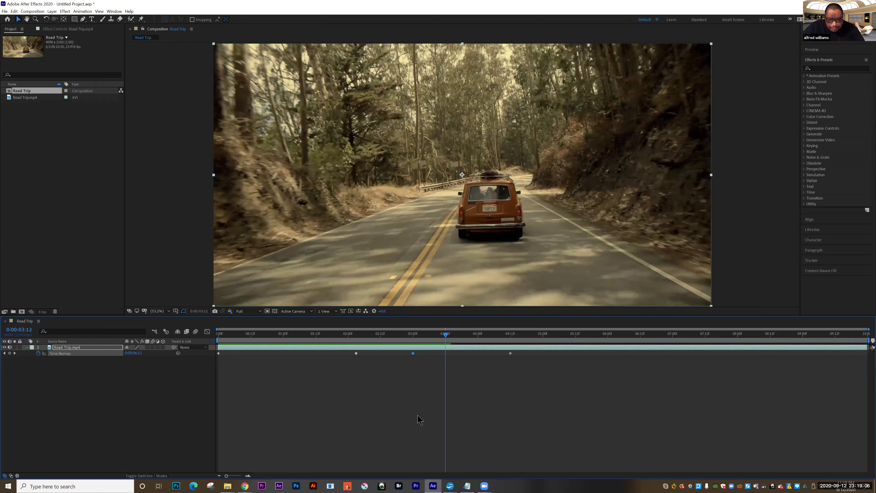
key(space)
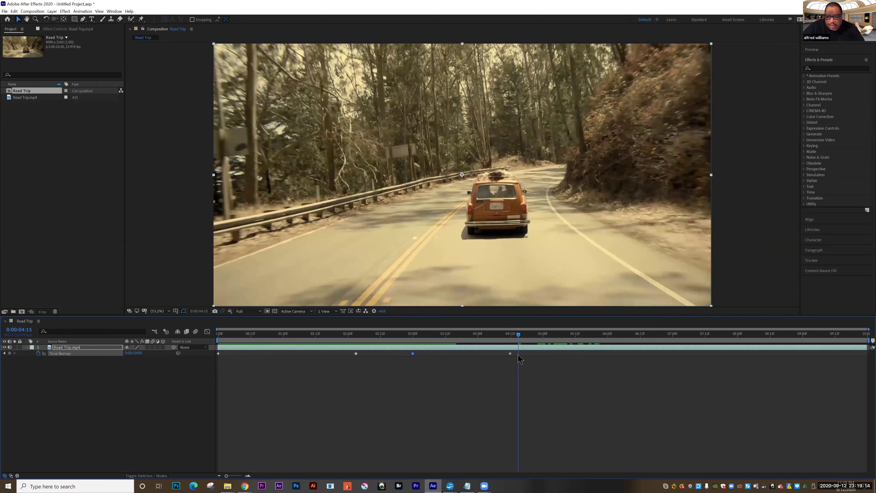
drag(410, 359, 247, 340)
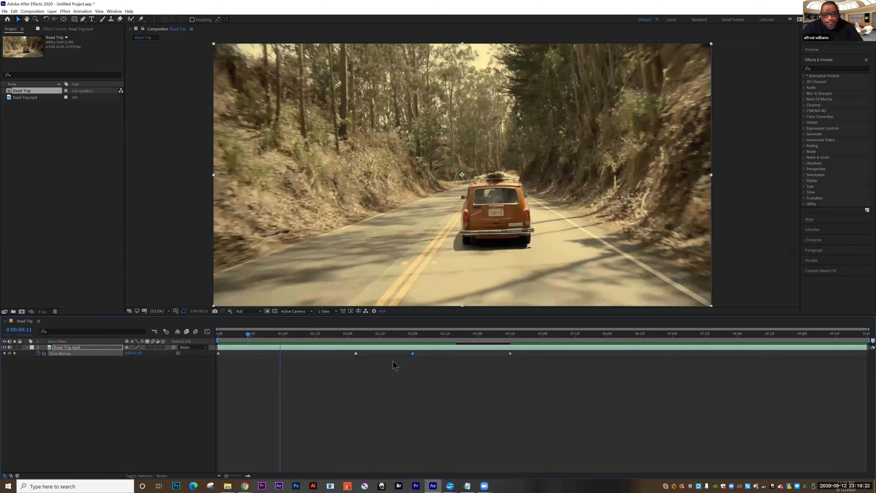
key(Home)
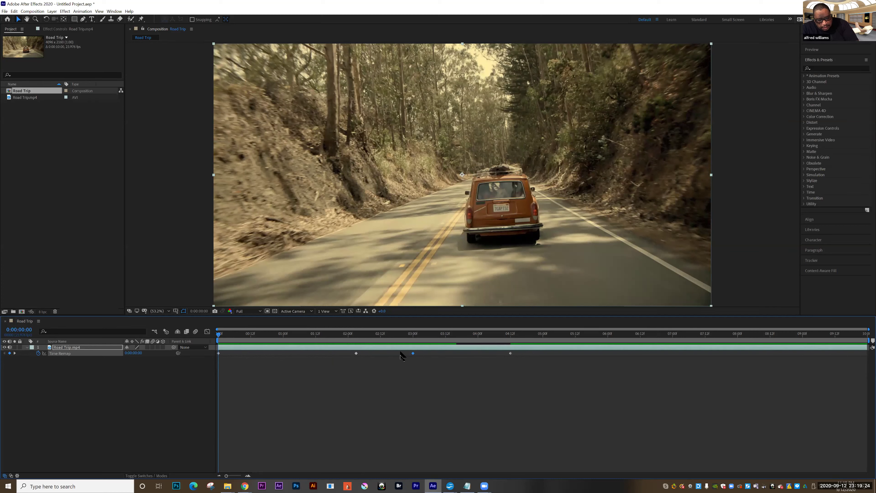